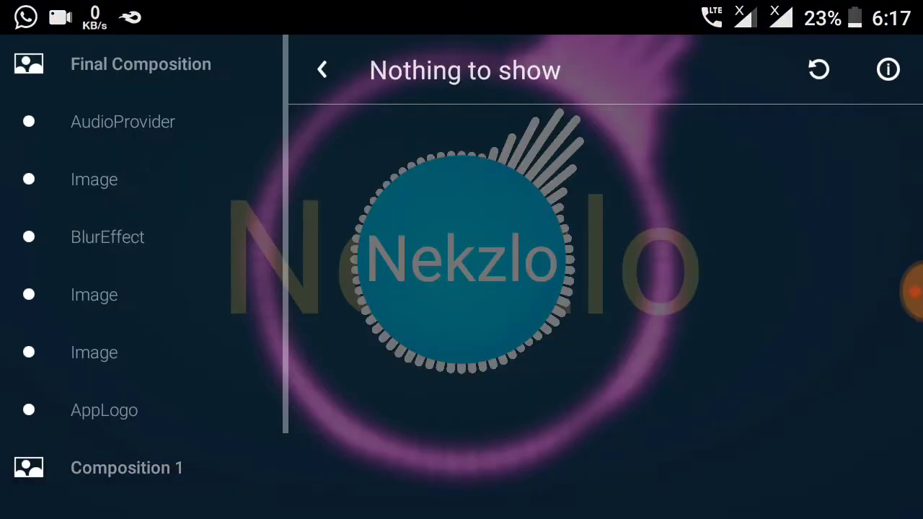
pyautogui.scroll(-5, 145, 288)
# Step: Add a new Image layer to the visualizer and close the editor back to the preview
pyautogui.click(183, 447)
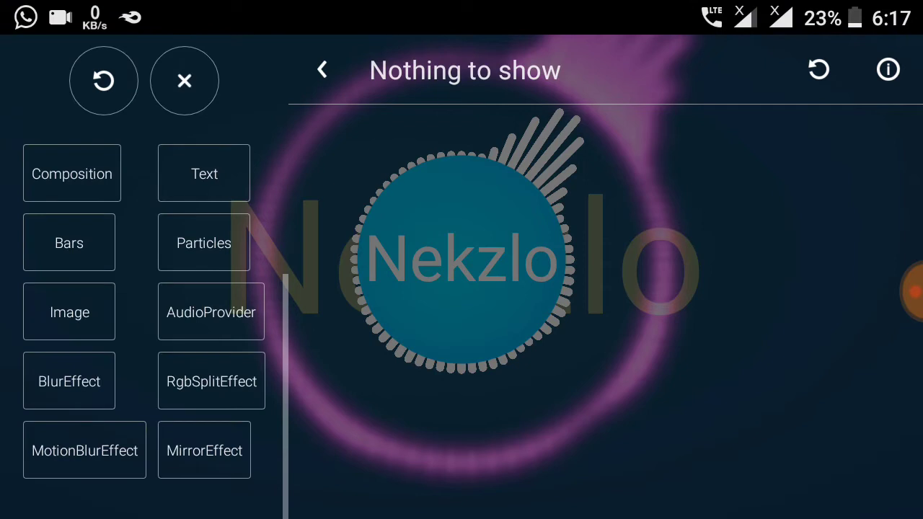
pyautogui.click(70, 312)
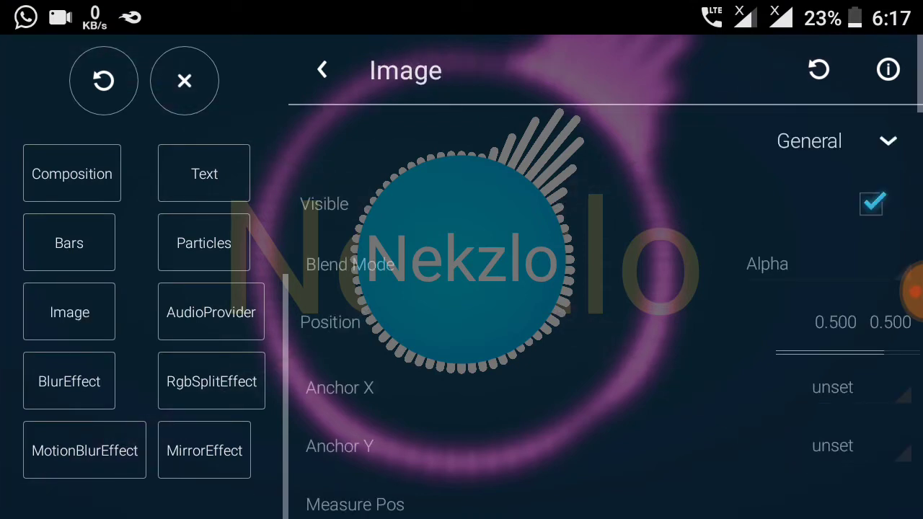
pyautogui.press('Escape')
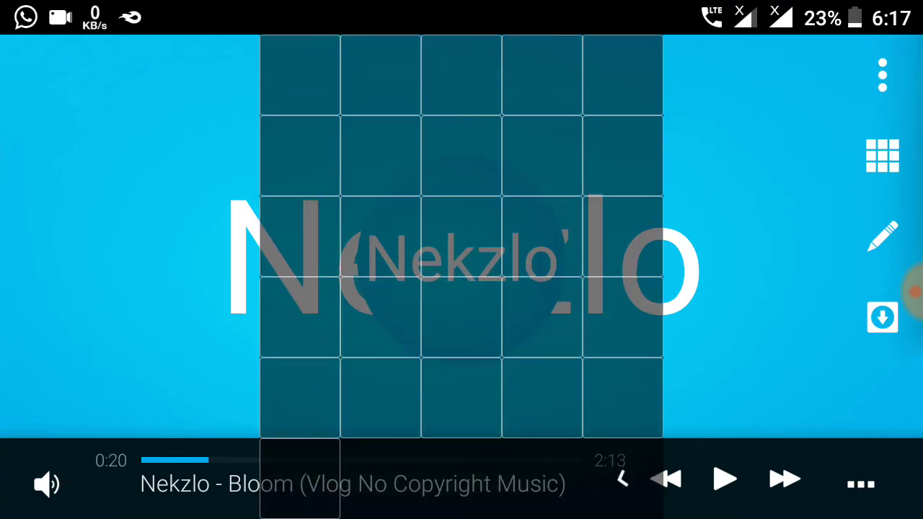
pyautogui.scroll(-5, 462, 238)
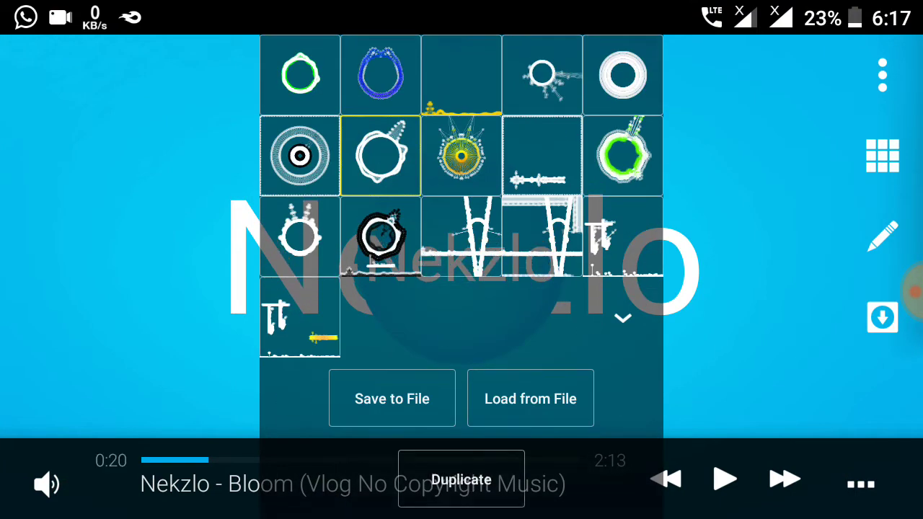
# Step: Save the visualizer to a file in Downloads, then select and remove the dark gear preset
pyautogui.click(391, 398)
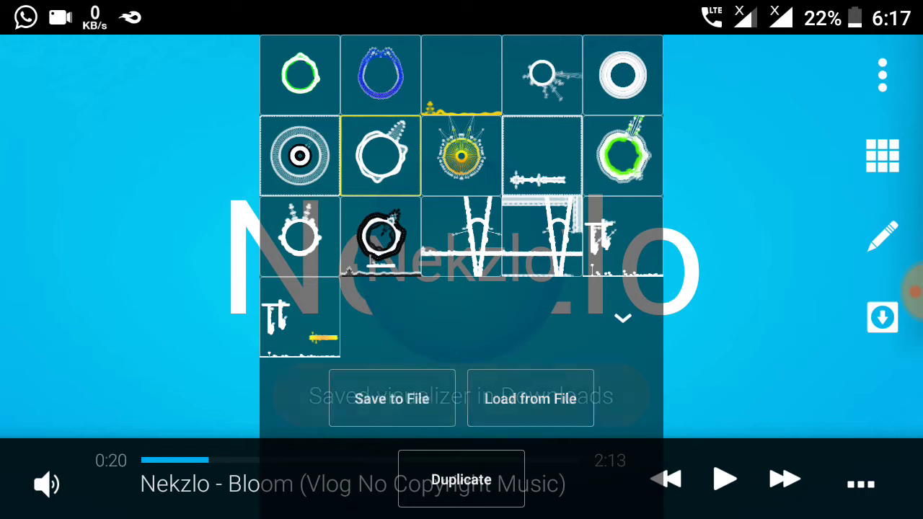
pyautogui.click(299, 155)
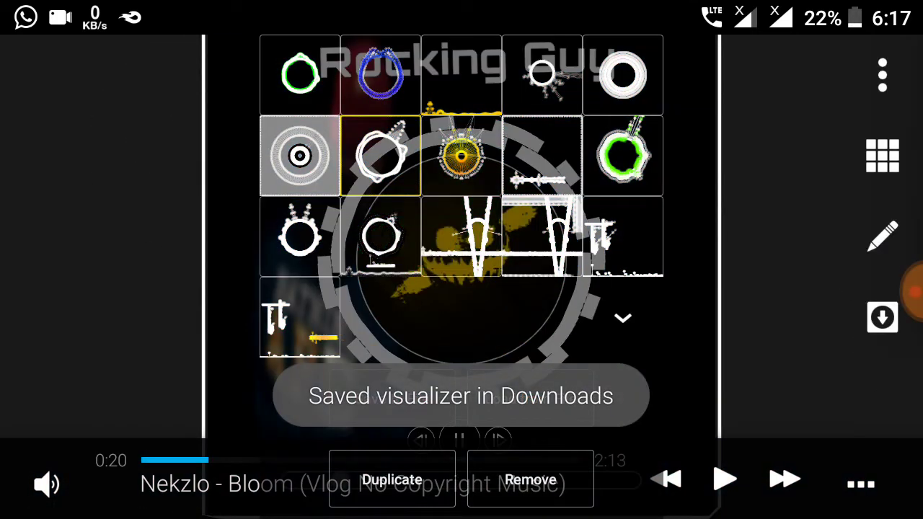
pyautogui.click(530, 479)
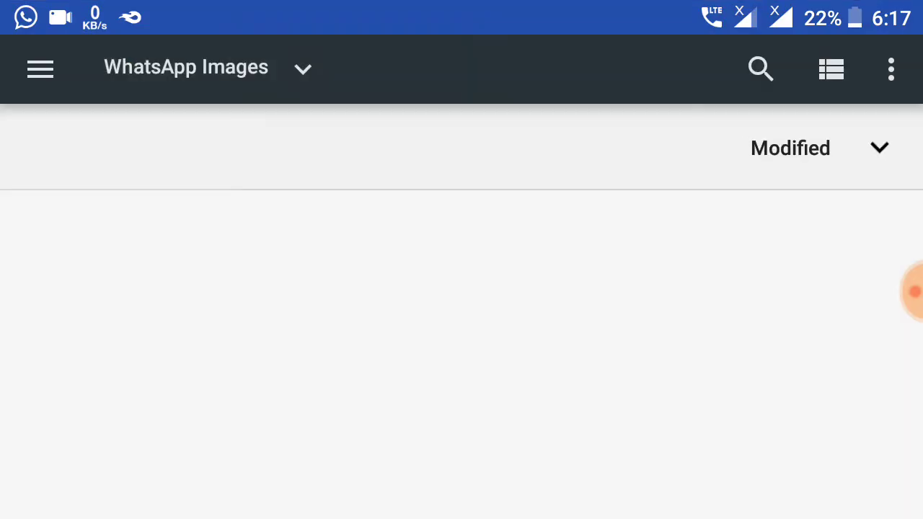
# Step: Go to the Downloads folder in the Android file picker to load the saved visualizer
pyautogui.click(40, 68)
pyautogui.click(165, 464)
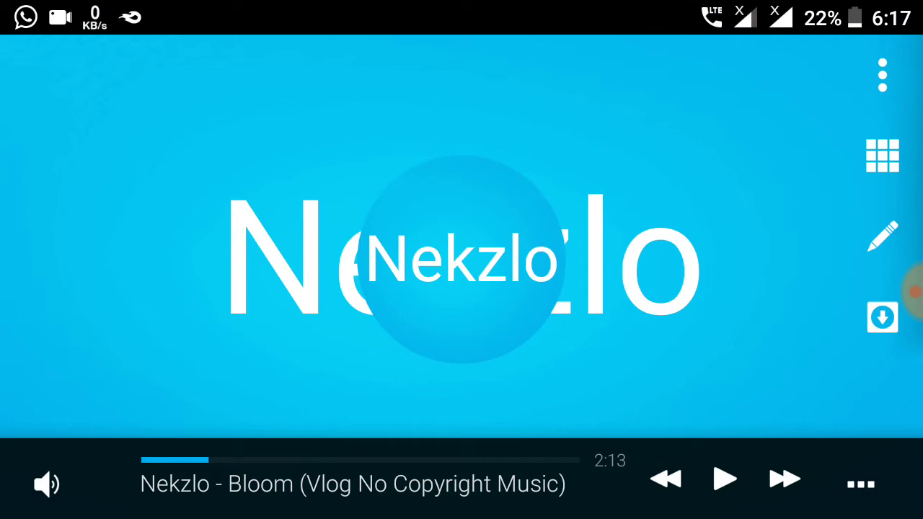
# Step: Select Composition 2's Image layer and start picking a custom image for it
pyautogui.click(882, 155)
pyautogui.scroll(-5, 144, 288)
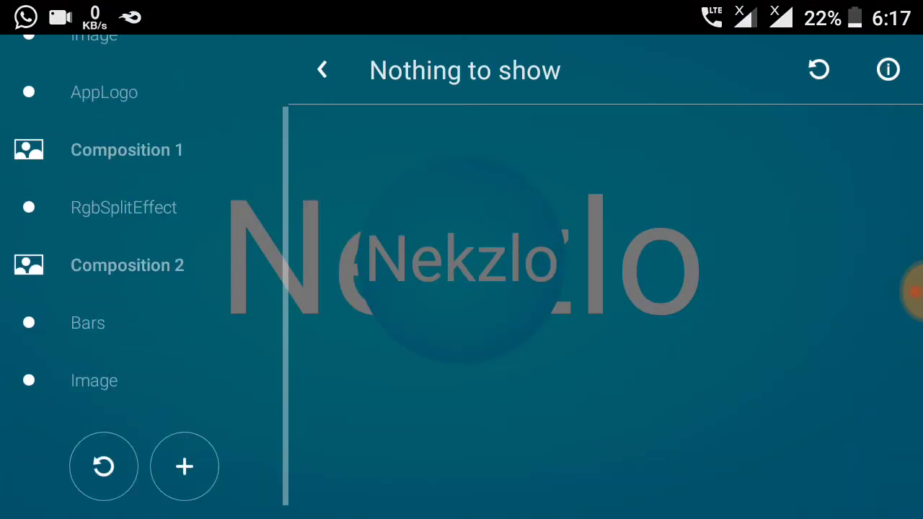
pyautogui.click(93, 380)
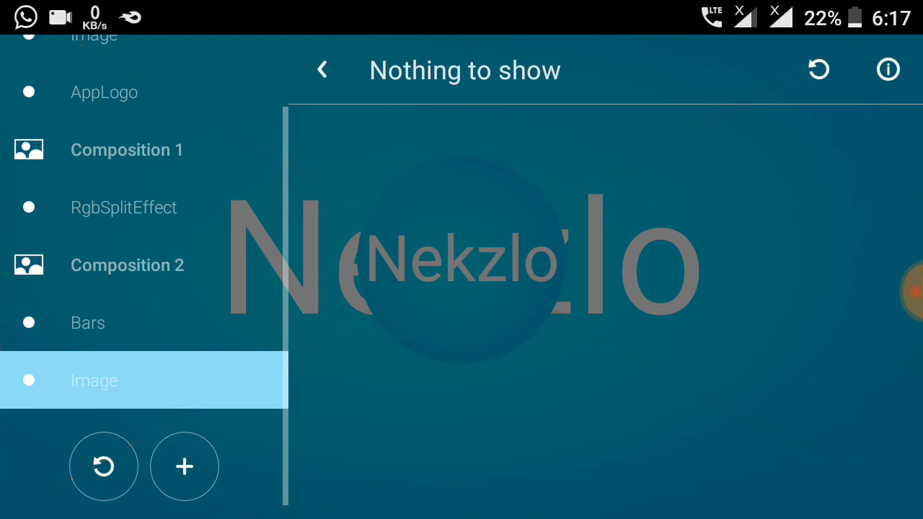
pyautogui.scroll(-5, 606, 289)
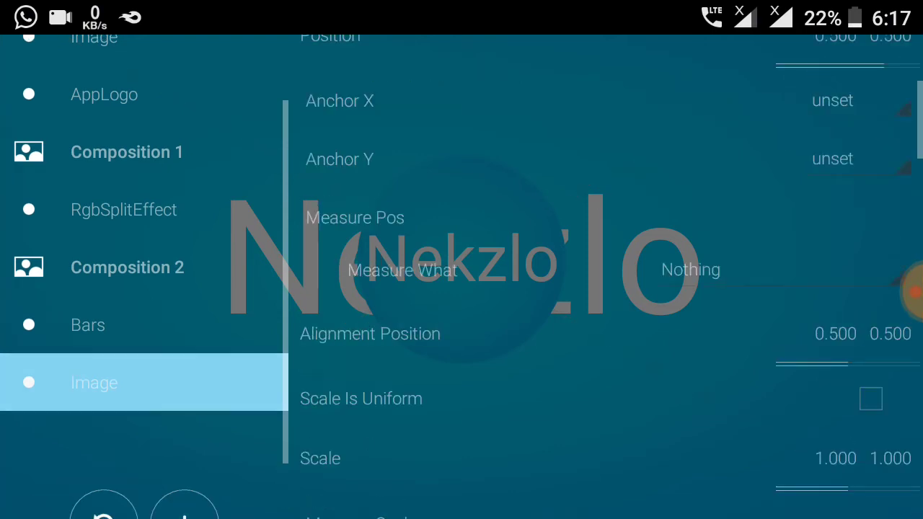
pyautogui.scroll(2, 606, 289)
pyautogui.scroll(-2, 606, 288)
pyautogui.scroll(-10, 606, 288)
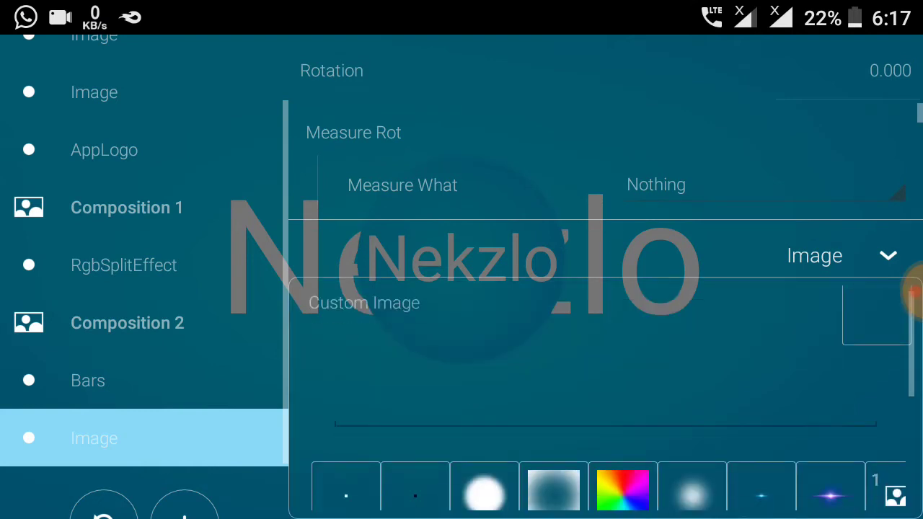
pyautogui.click(398, 423)
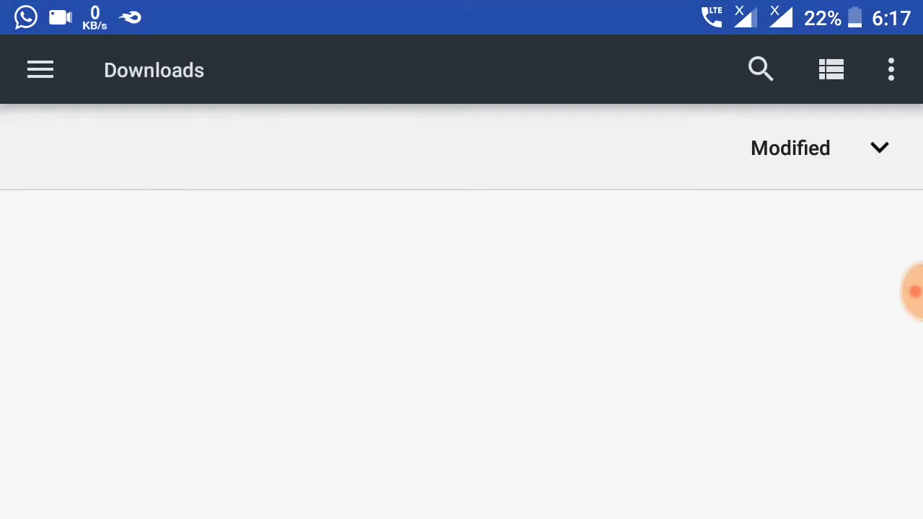
pyautogui.scroll(-3, 462, 325)
# Step: Browse to Images > WhatsApp Images to choose the player-buttons picture
pyautogui.click(40, 70)
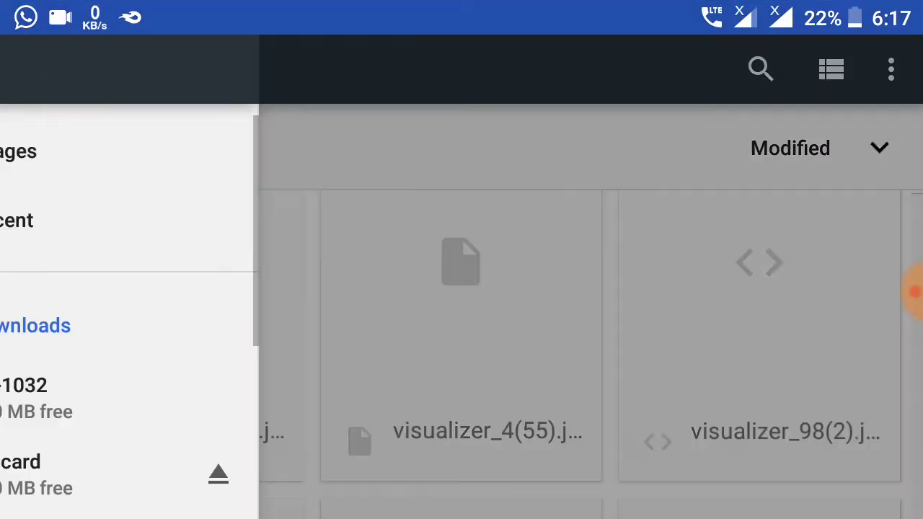
pyautogui.click(149, 150)
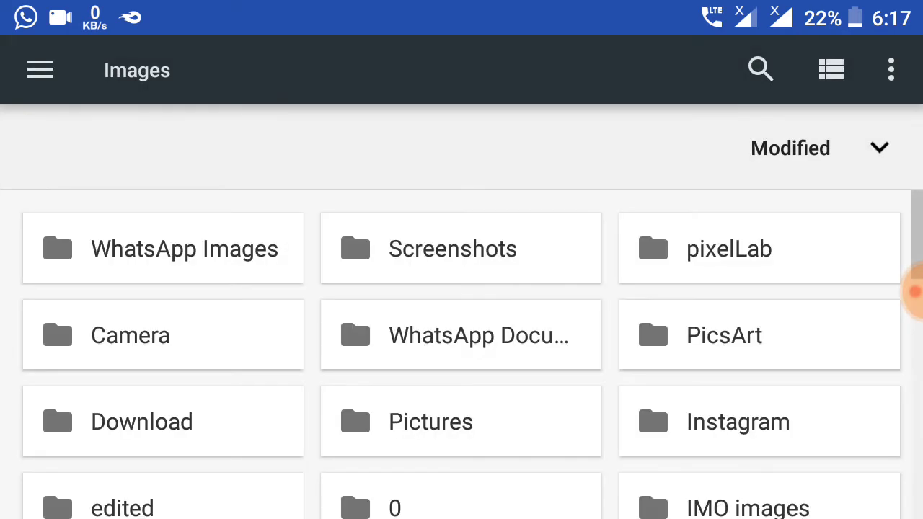
pyautogui.click(163, 249)
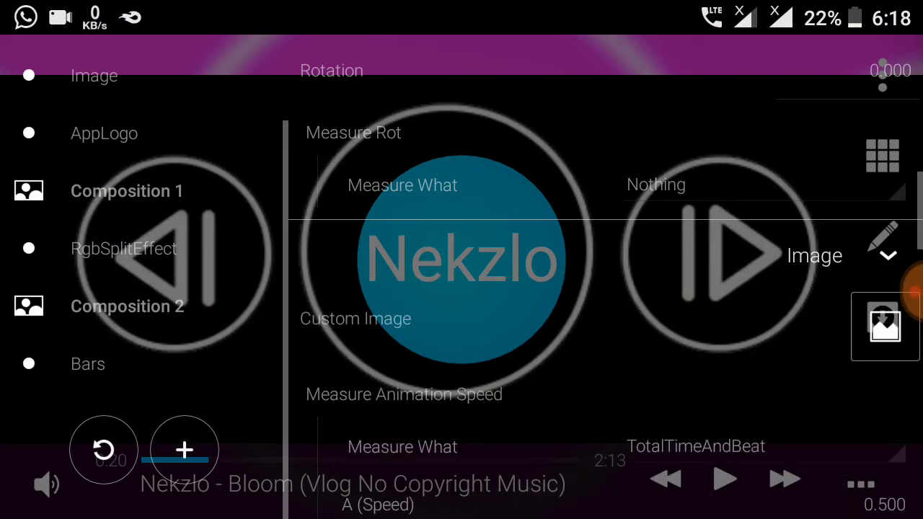
pyautogui.scroll(5, 605, 288)
pyautogui.scroll(2, 605, 288)
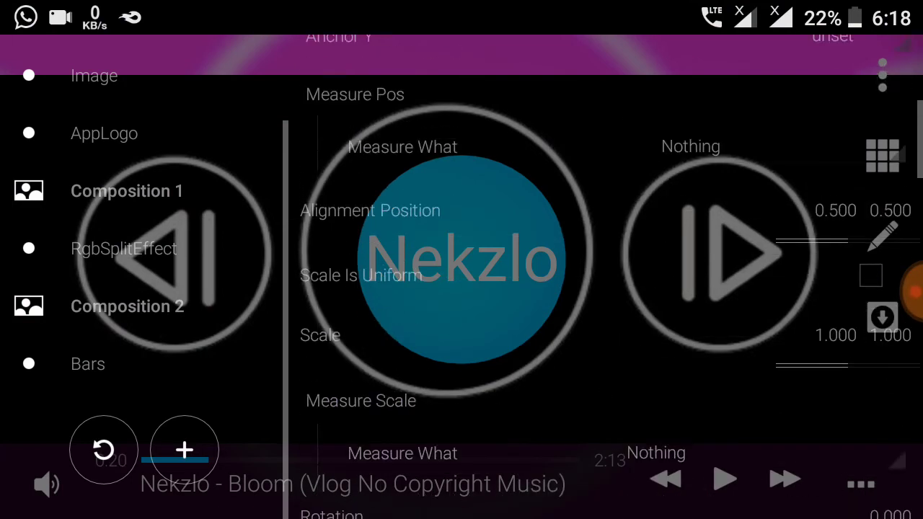
# Step: Enable uniform scaling, set the image scale to 0.7 and its Y position to 0.8
pyautogui.click(891, 292)
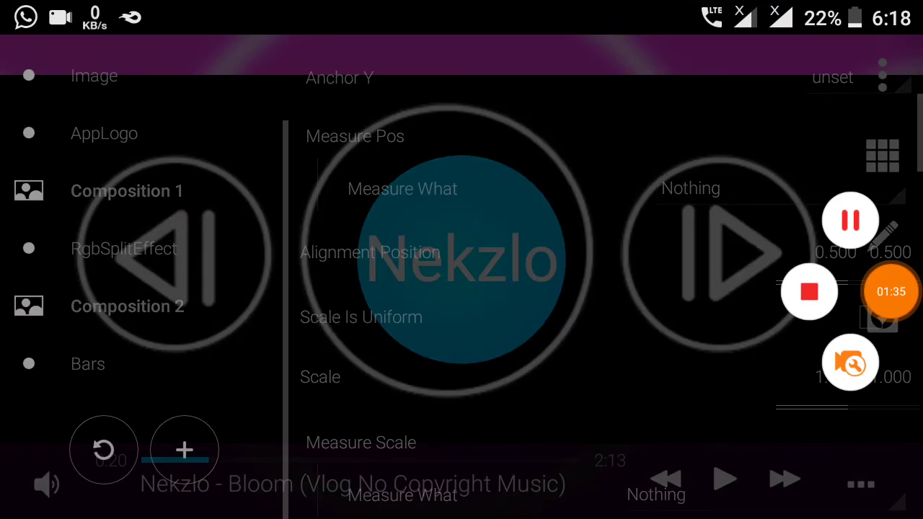
pyautogui.click(891, 292)
pyautogui.moveTo(891, 291); pyautogui.dragTo(892, 77)
pyautogui.click(879, 317)
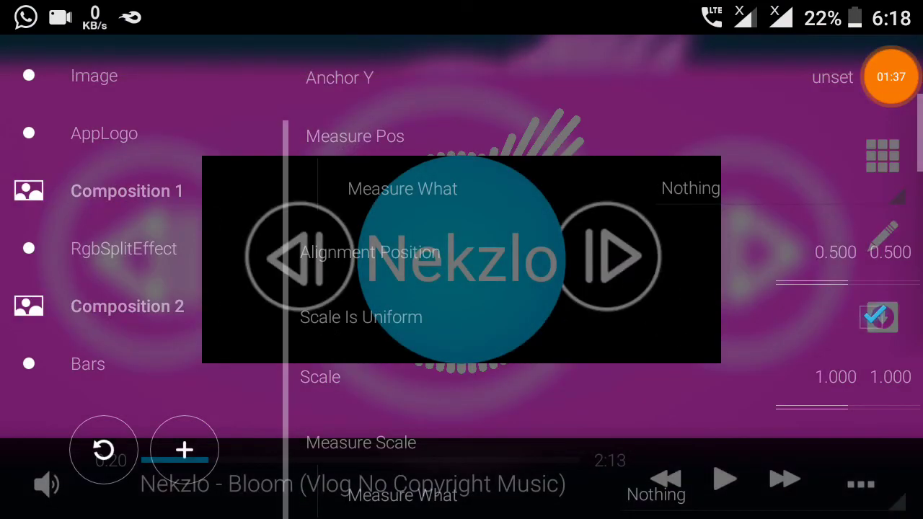
pyautogui.click(461, 376)
pyautogui.moveTo(606, 381)
pyautogui.mouseDown()
pyautogui.moveTo(505, 380)
pyautogui.moveTo(519, 381)
pyautogui.mouseUp()
pyautogui.scroll(3, 576, 195)
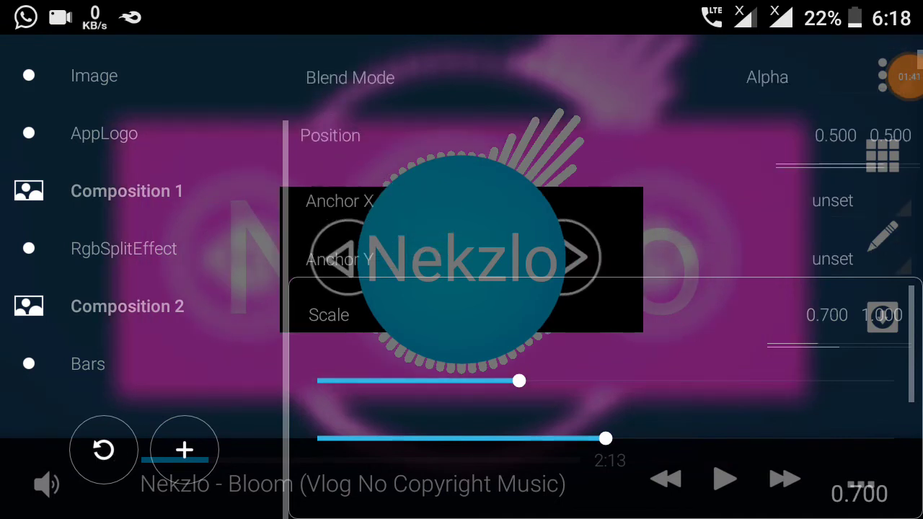
pyautogui.click(433, 150)
pyautogui.moveTo(750, 439); pyautogui.dragTo(836, 439)
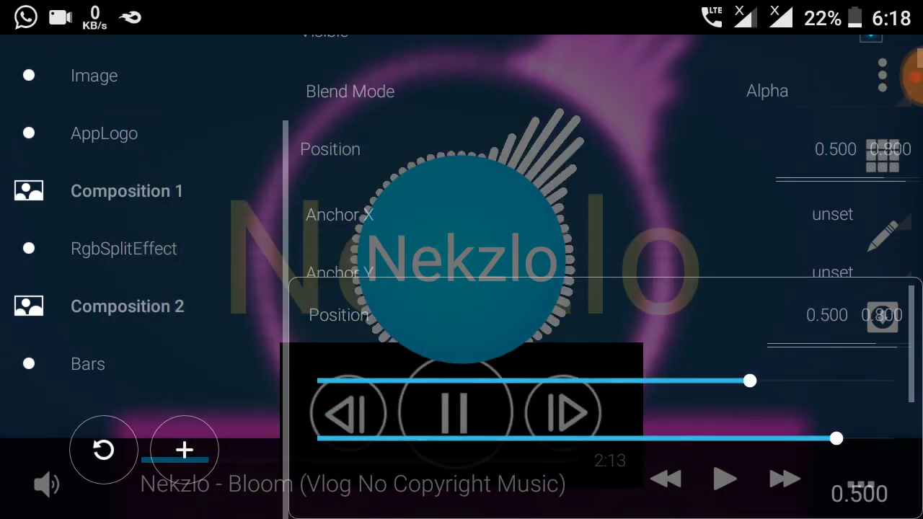
# Step: Remove the RgbSplitEffect layer and reselect the player-button Image layer
pyautogui.click(124, 248)
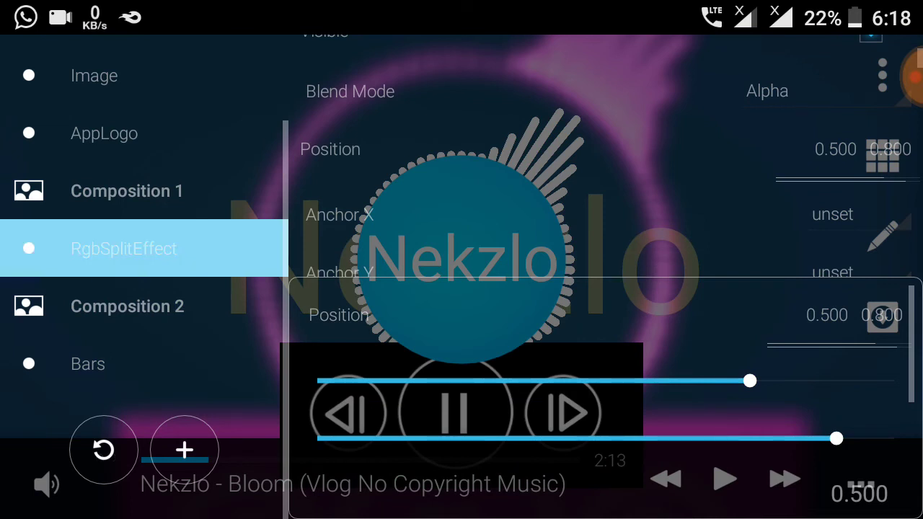
pyautogui.click(72, 313)
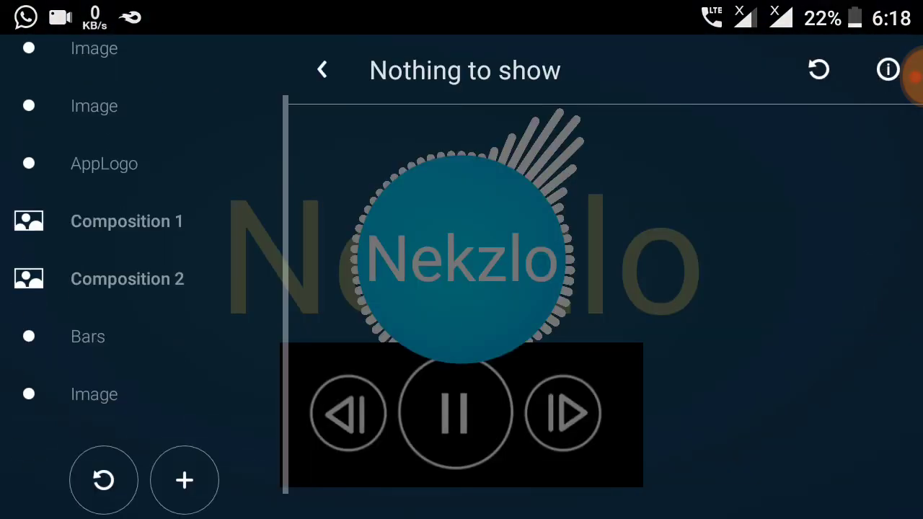
pyautogui.click(94, 394)
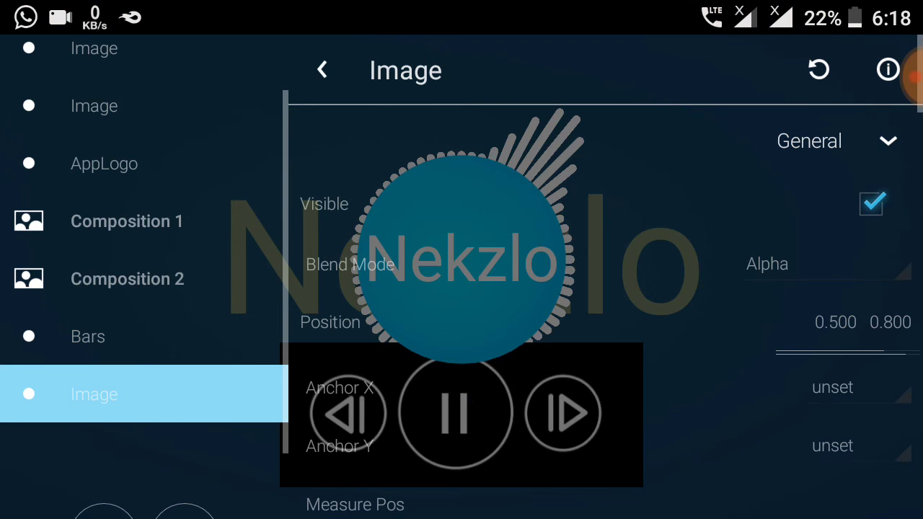
# Step: Set the player-button Image layer's blend mode to Screen
pyautogui.click(768, 264)
pyautogui.click(777, 368)
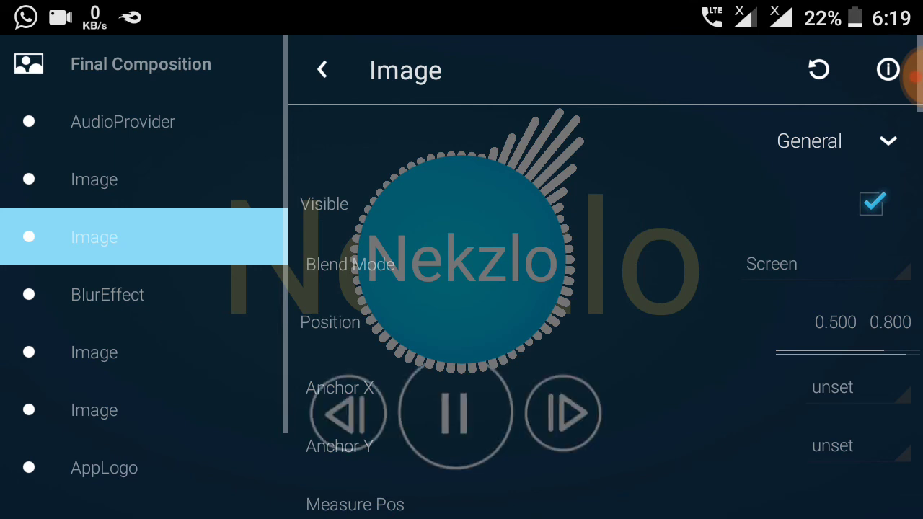
pyautogui.scroll(-3, 606, 288)
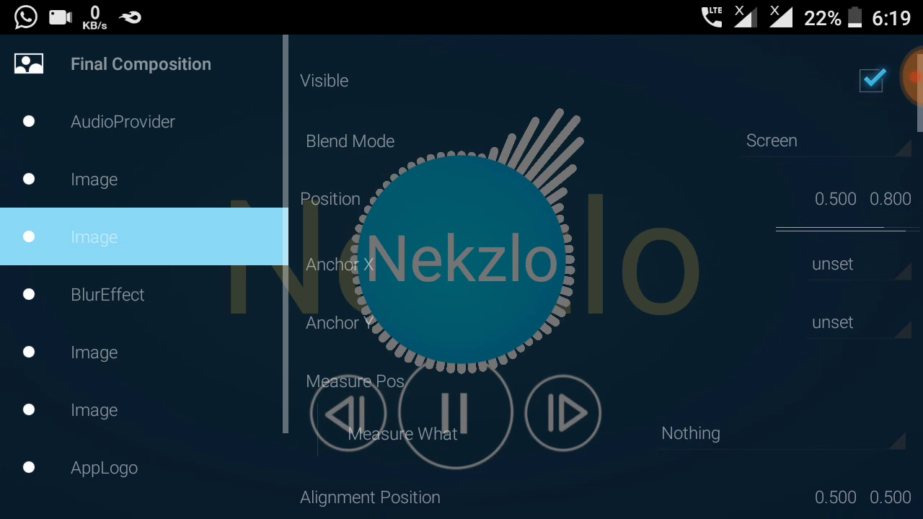
pyautogui.scroll(-5, 606, 288)
# Step: Re-enable uniform scaling, set the image scale to 0.35 by 0.75, and close the editor
pyautogui.click(871, 363)
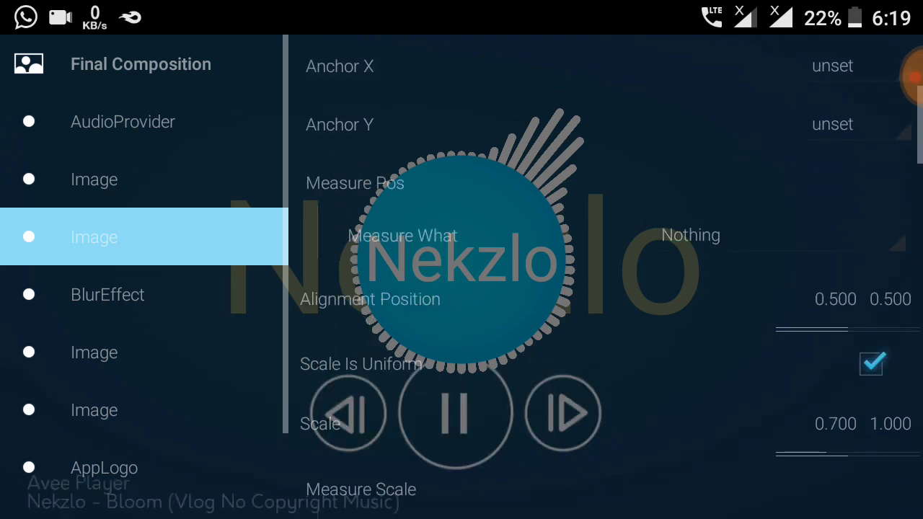
pyautogui.click(505, 424)
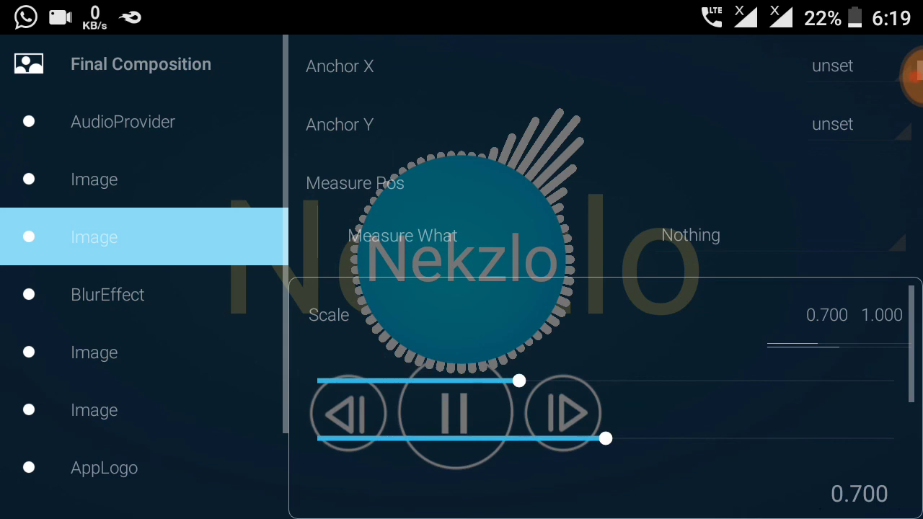
pyautogui.moveTo(519, 380); pyautogui.dragTo(418, 381)
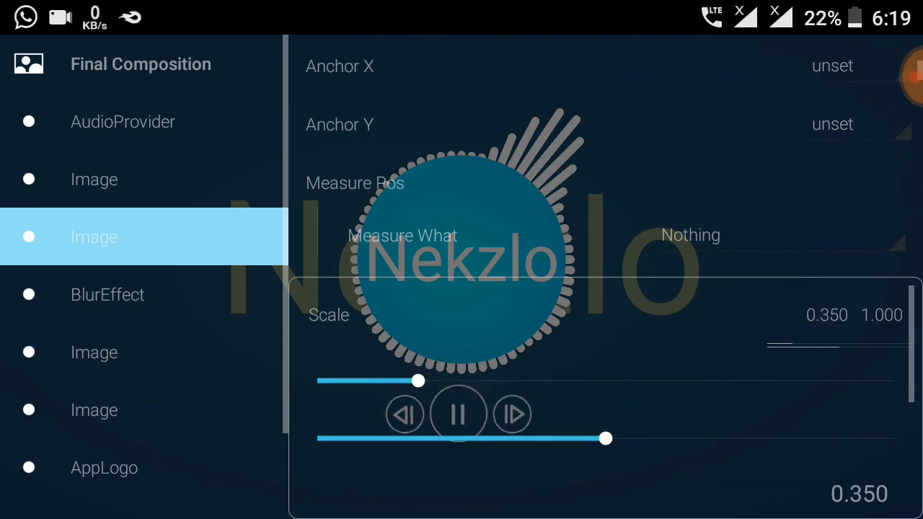
pyautogui.moveTo(606, 439)
pyautogui.mouseDown()
pyautogui.moveTo(490, 439)
pyautogui.moveTo(534, 439)
pyautogui.mouseUp()
pyautogui.press('Escape')
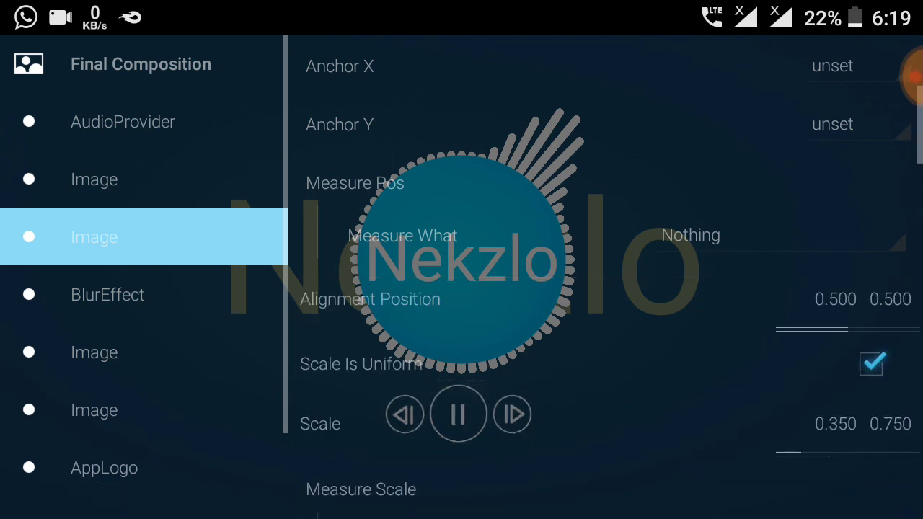